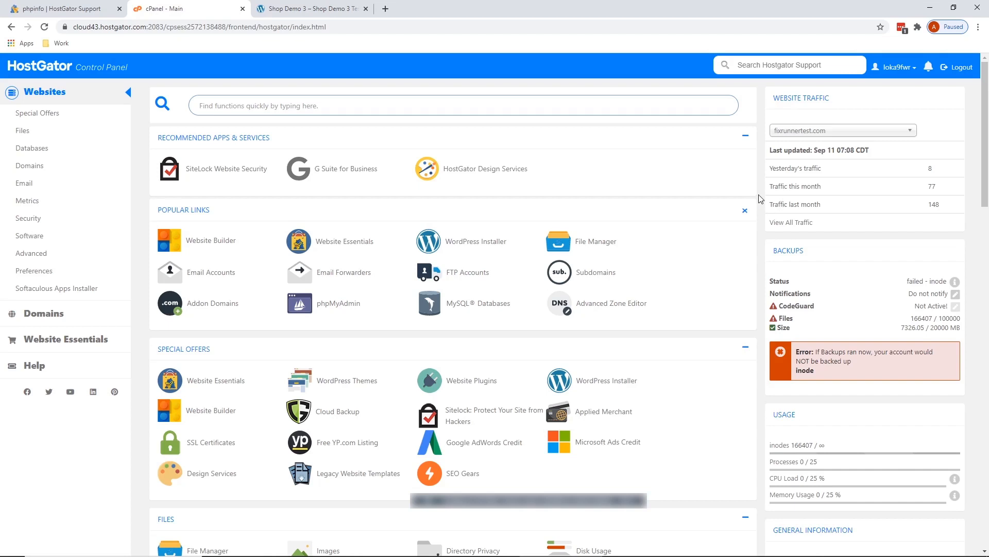
Step: Look at the Shop Demo 3 site, search the cPanel functions for php, and open MultiPHP Manager
left_click(299, 9)
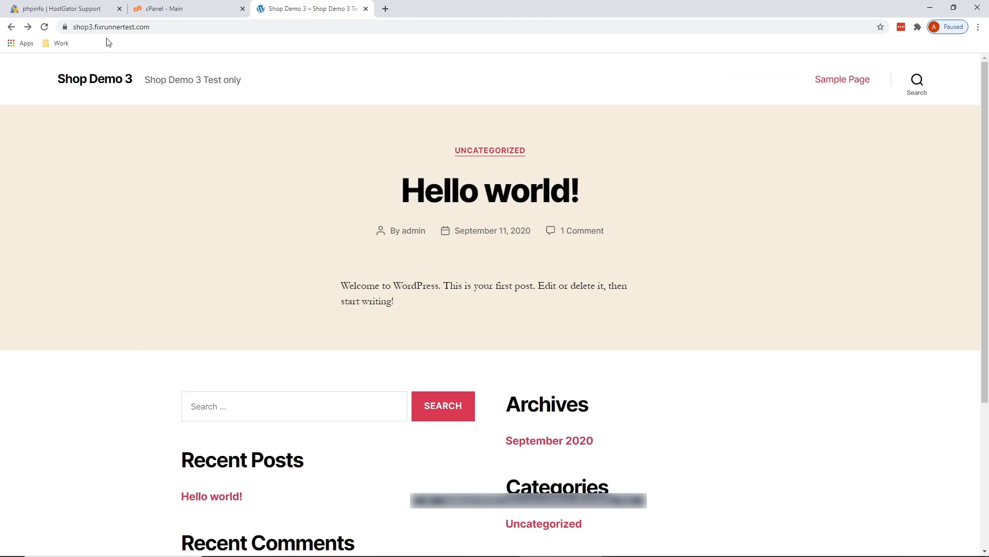
left_click(153, 6)
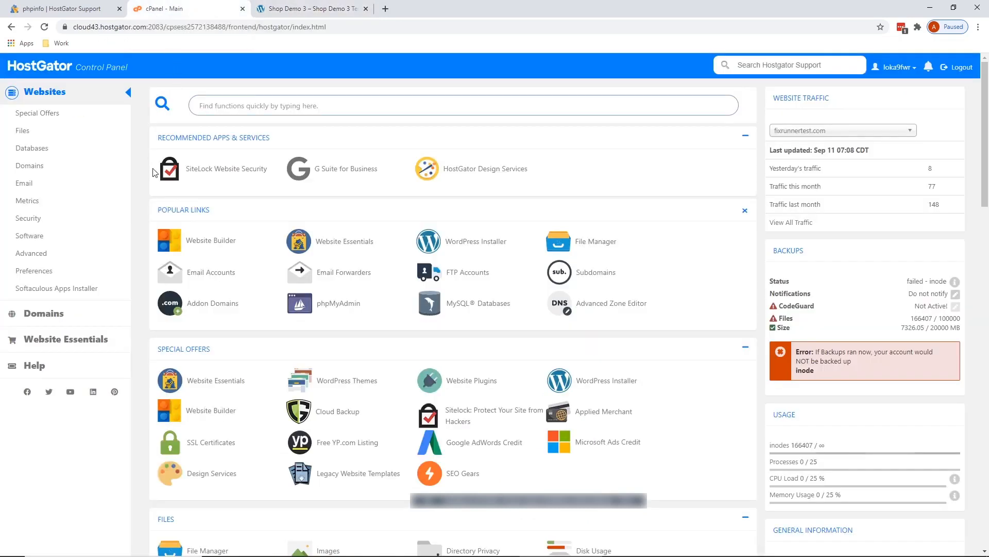
left_click(362, 103)
type("php")
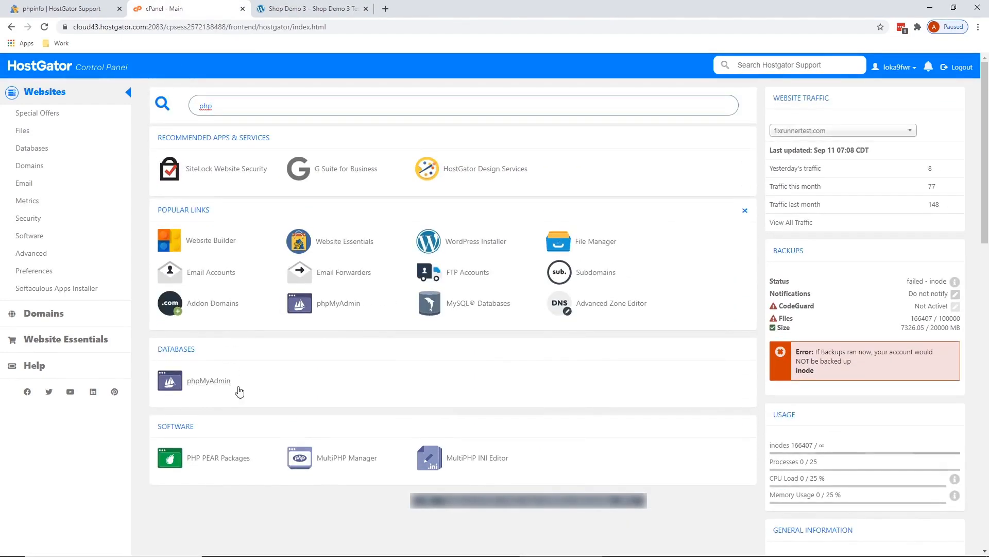
middle_click(316, 346)
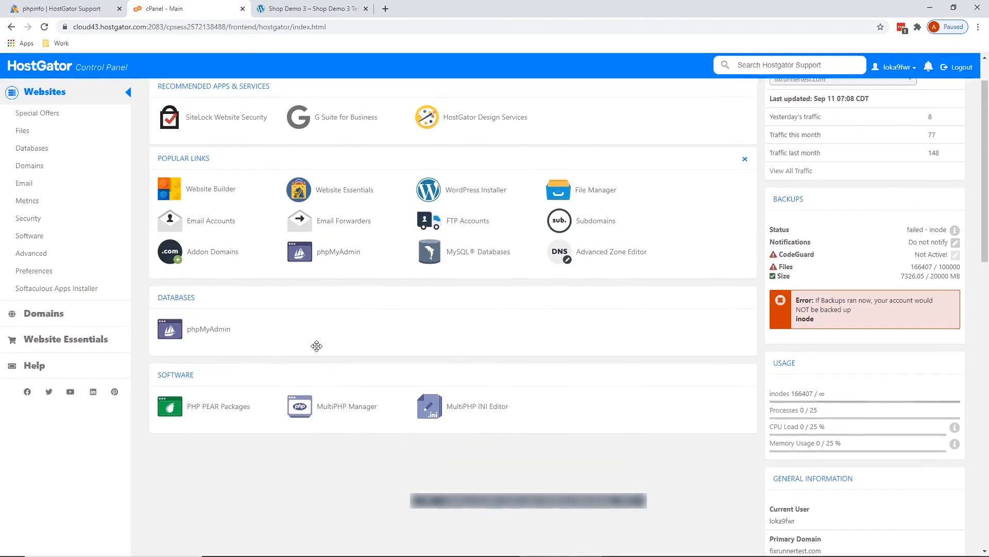
left_click(352, 407)
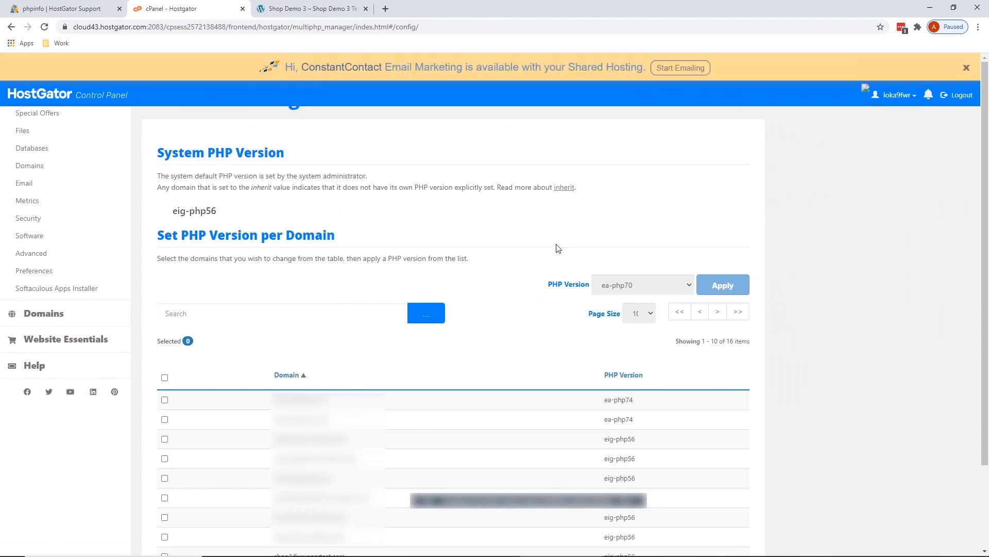
Step: Apply PHP version ea-php74 to the domain shop3.fixrunnertest.com
scroll(557, 248, "down", 2)
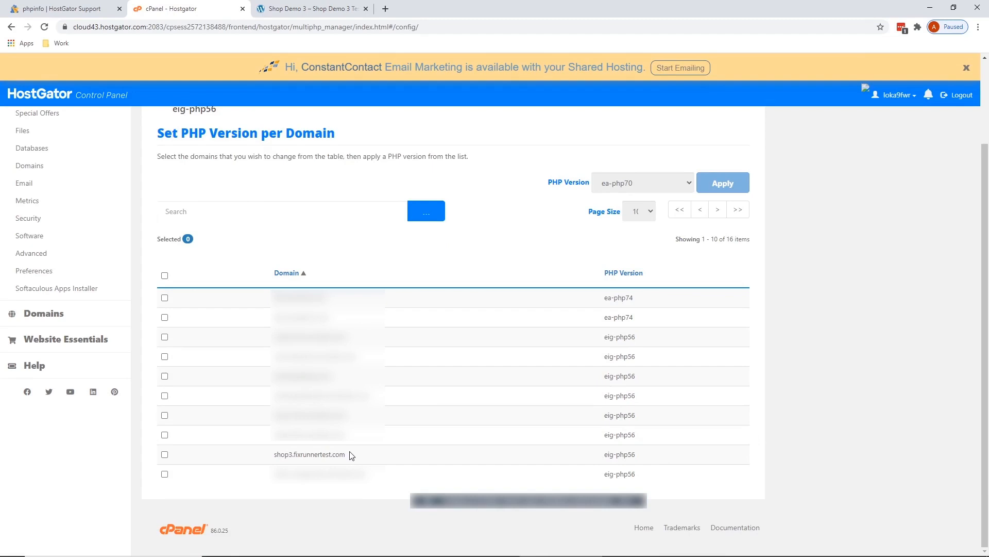
left_click(164, 454)
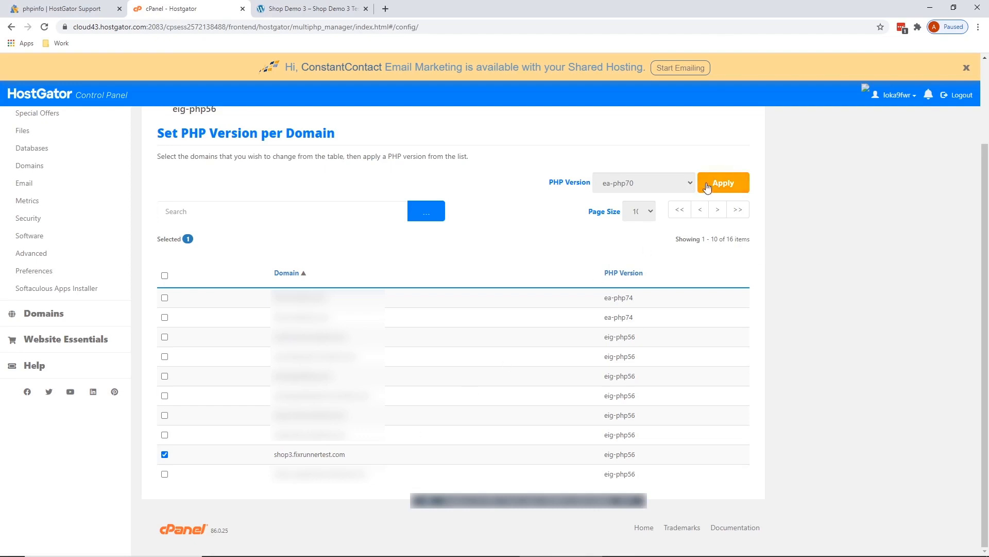
left_click(677, 188)
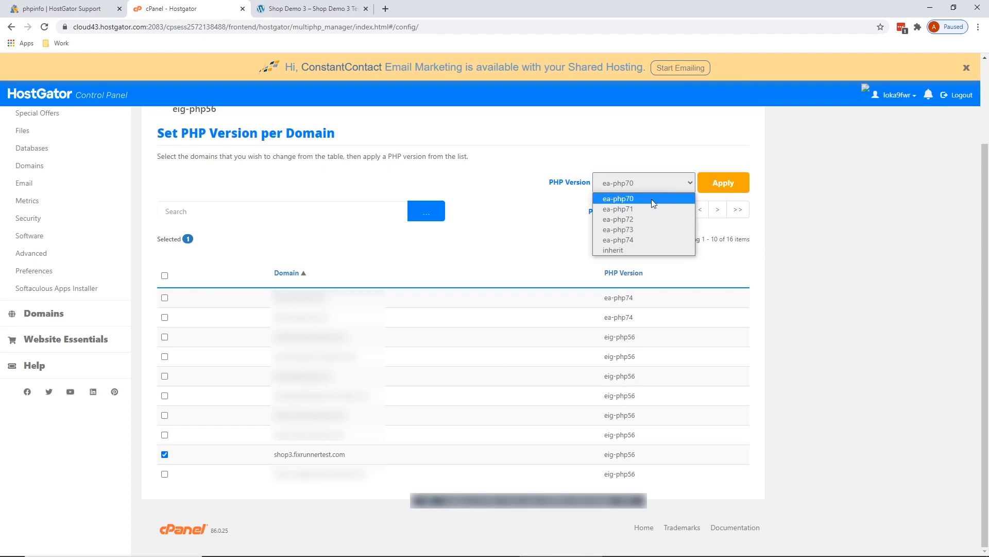
left_click(638, 239)
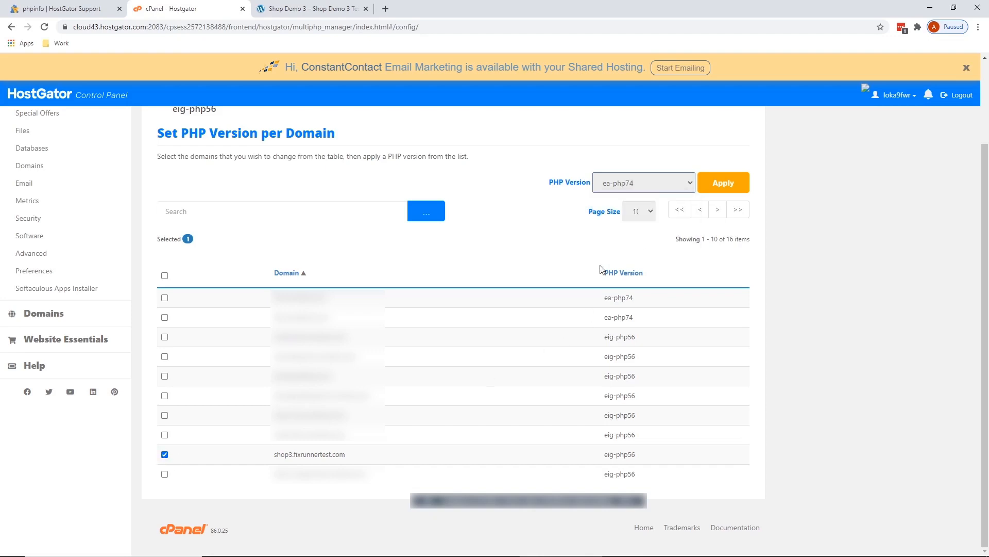
left_click(659, 181)
left_click(637, 246)
left_click(720, 185)
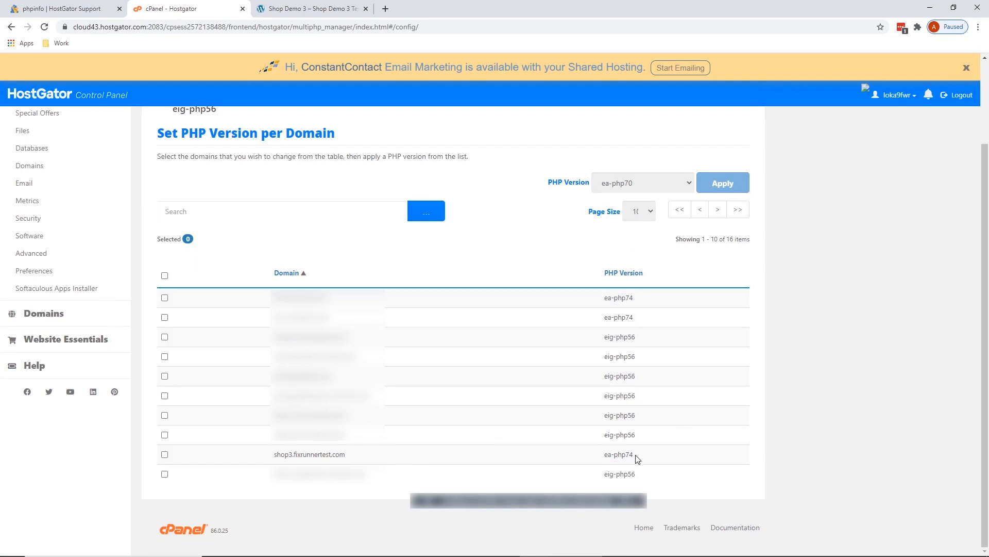
Step: Check the PHP version listed for shop3.fixrunnertest.com in the domain table
left_click_drag(636, 457, 622, 456)
left_click(617, 456)
left_click_drag(639, 459, 601, 457)
scroll(567, 432, "up", 2)
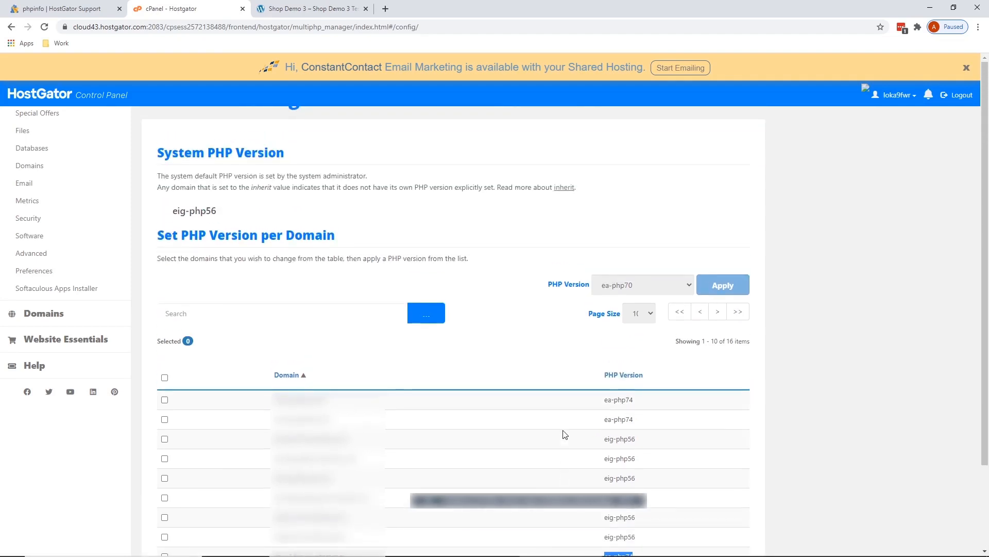
scroll(566, 434, "down", 2)
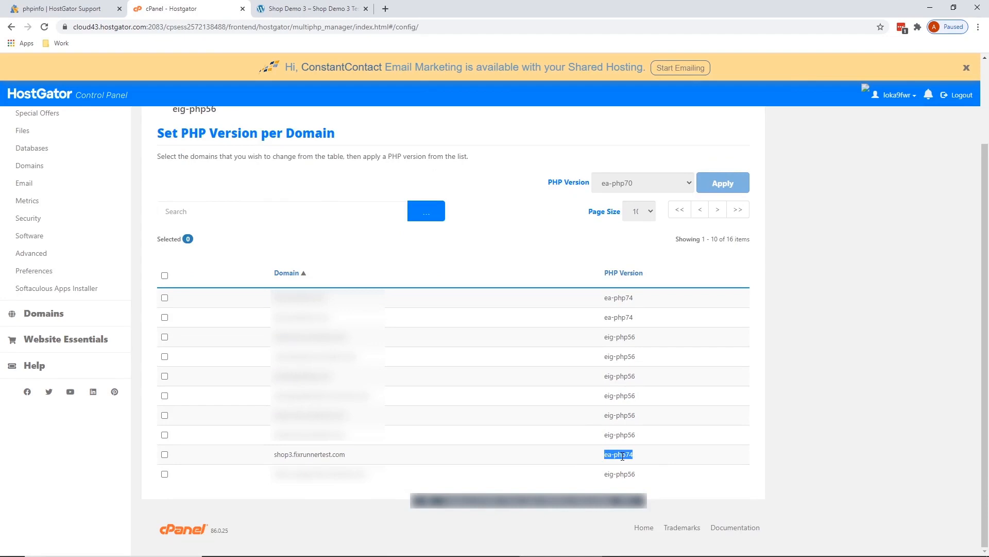
Step: Load shop3.fixrunnertest.com/phpinfo.php in the demo site's browser tab
left_click(309, 9)
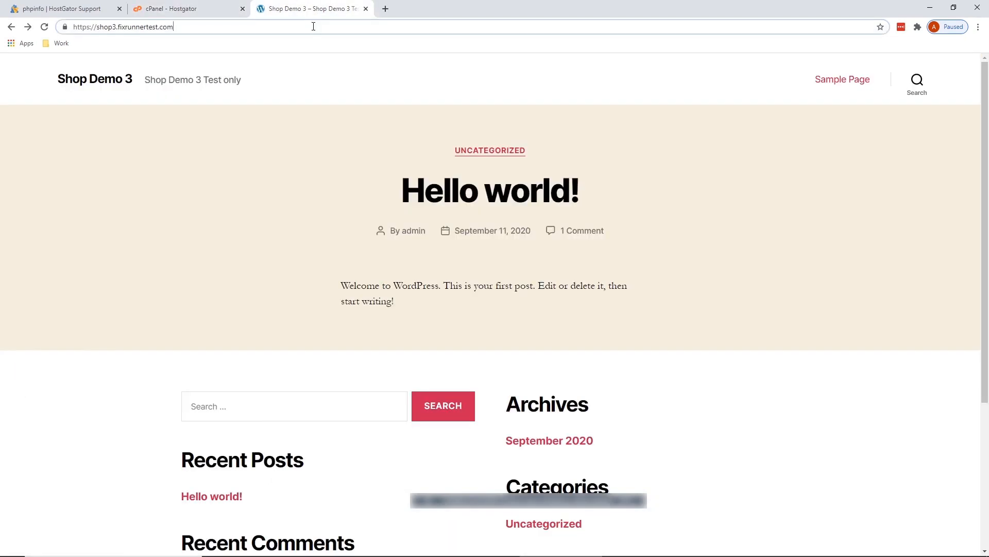
left_click(314, 26)
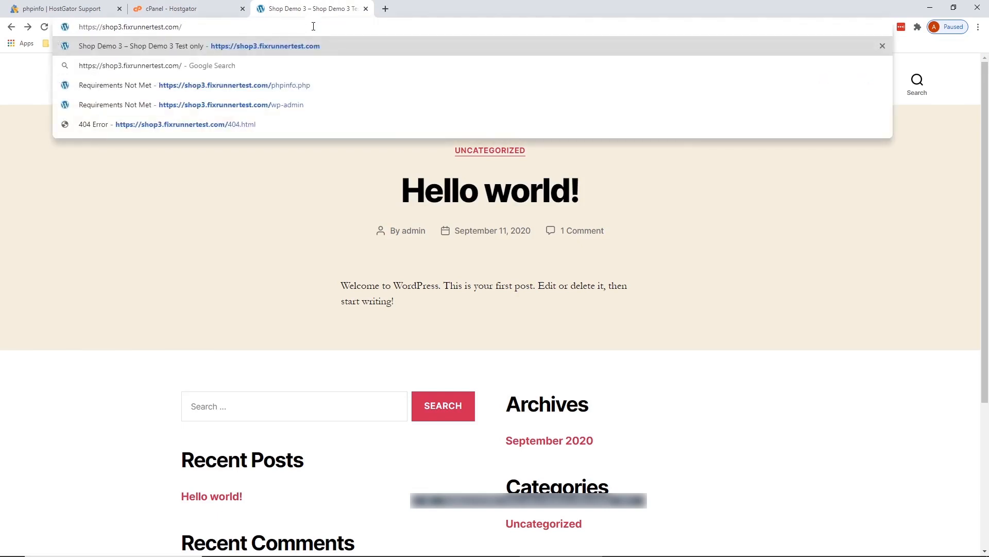
type("phpin")
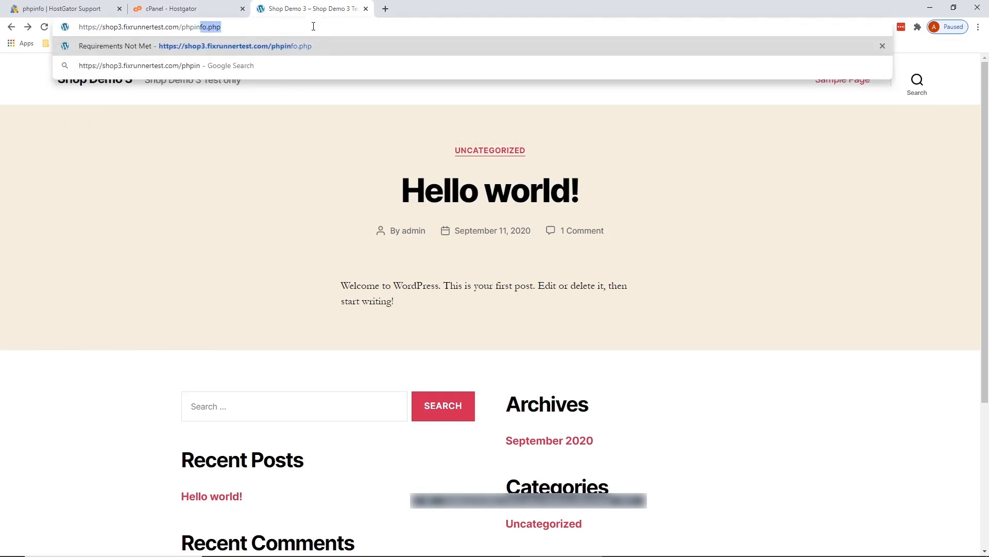
type("fo.php")
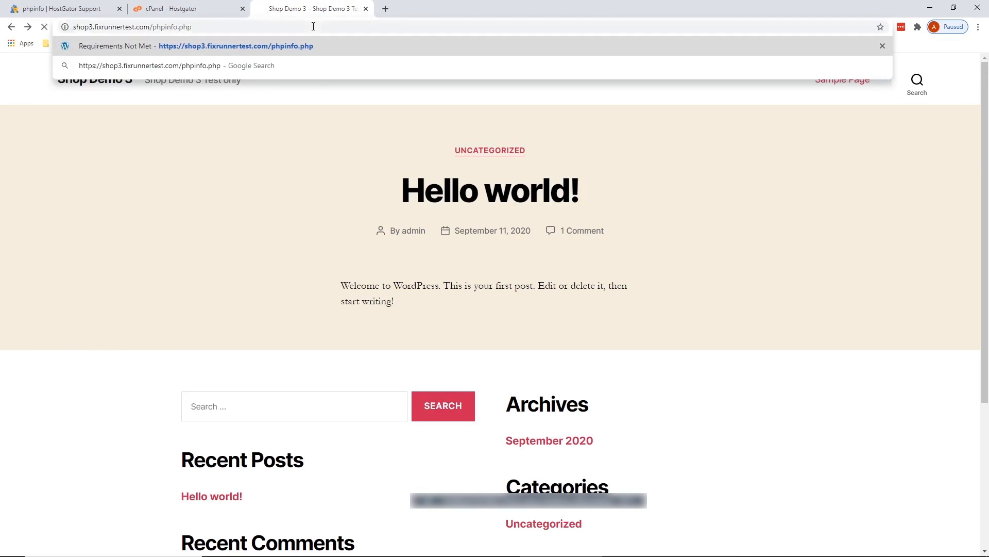
key("Return")
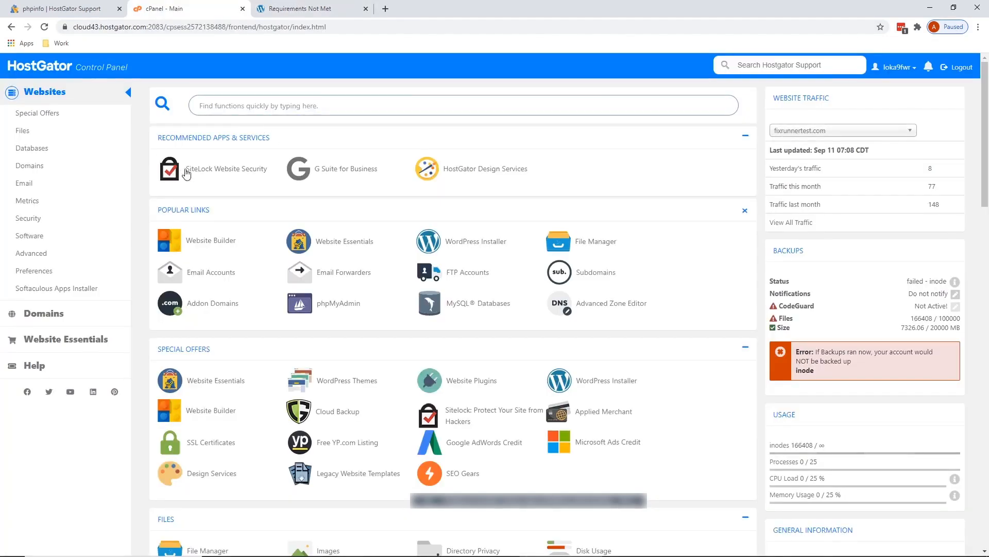
Step: Return to the cPanel main page and open File Manager from the Files section
scroll(200, 174, "down", 3)
scroll(201, 175, "down", 2)
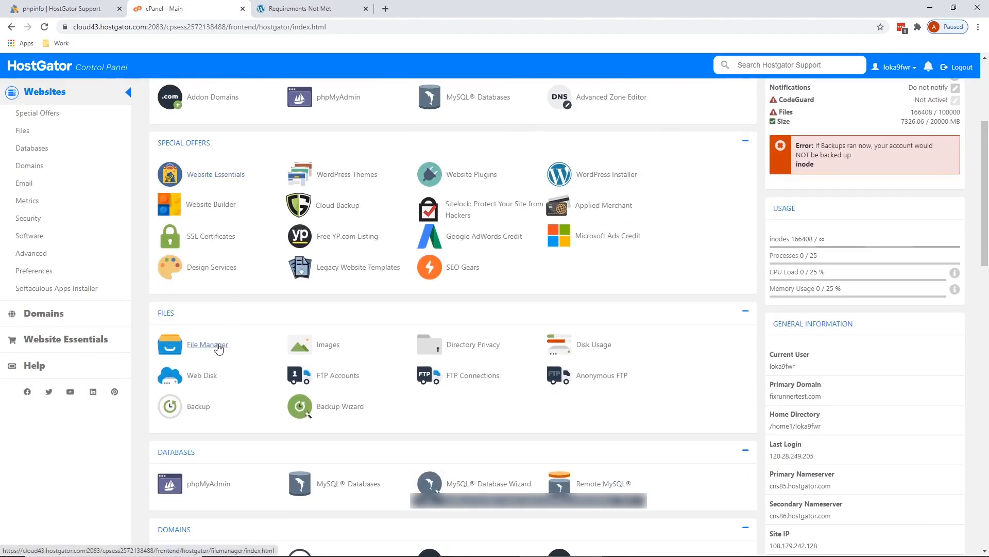
scroll(217, 347, "down", 1)
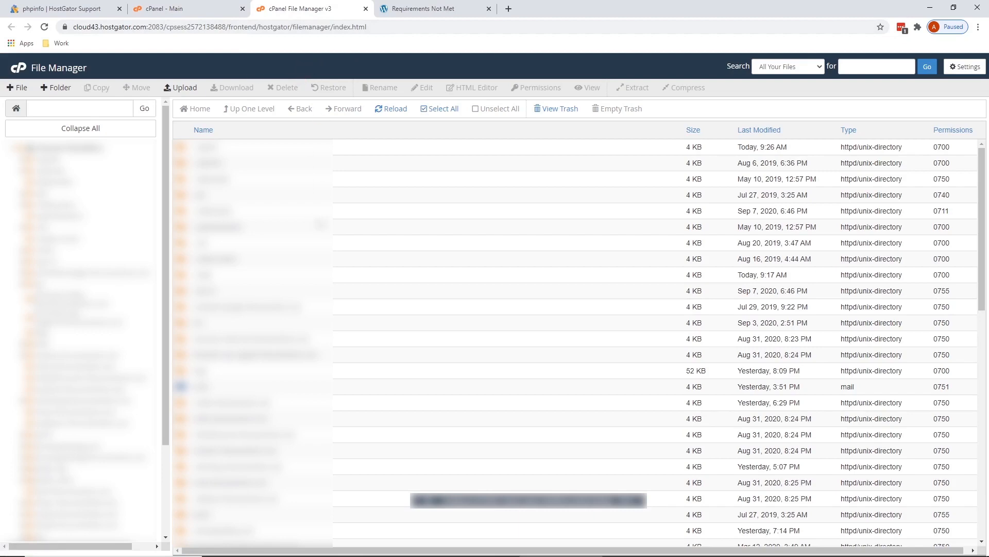
Step: Check the site's folder path on the phpinfo.php error page and open the Shop3.fixrunnertest.com folder in File Manager
scroll(320, 224, "down", 5)
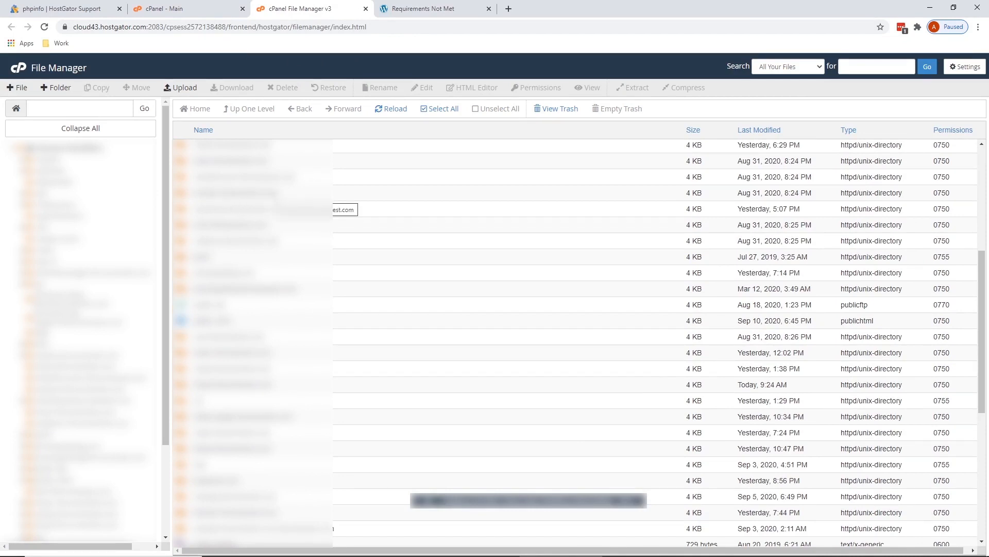
scroll(340, 206, "up", 5)
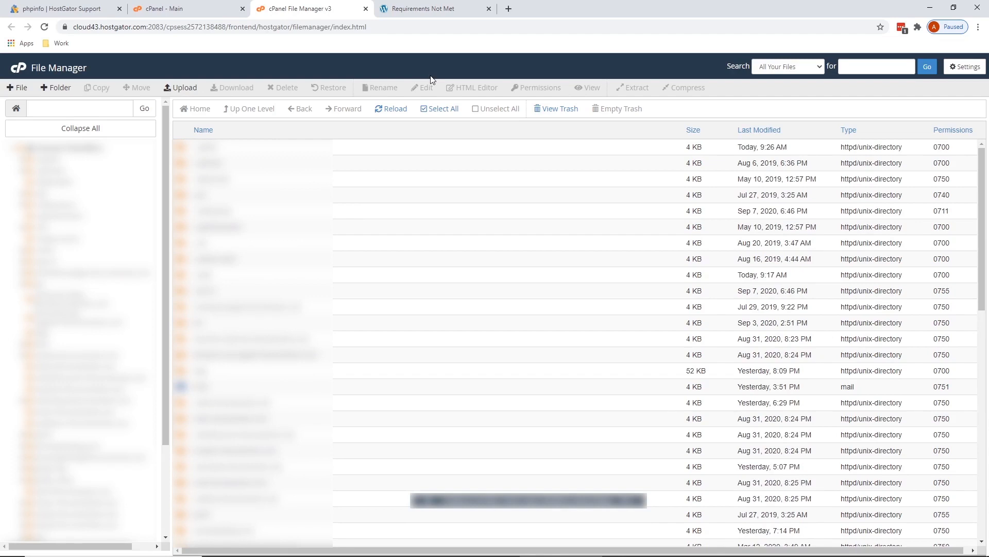
left_click(432, 9)
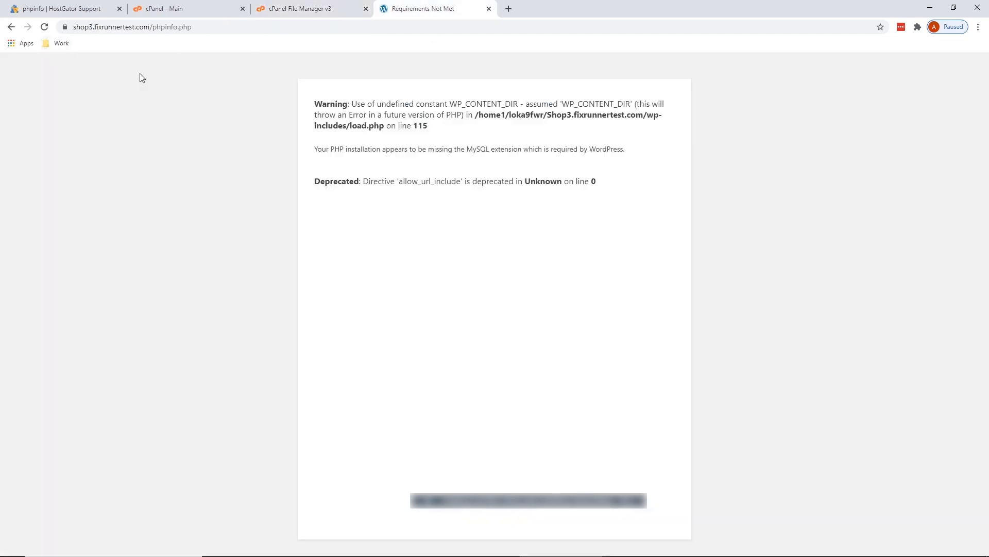
left_click(325, 9)
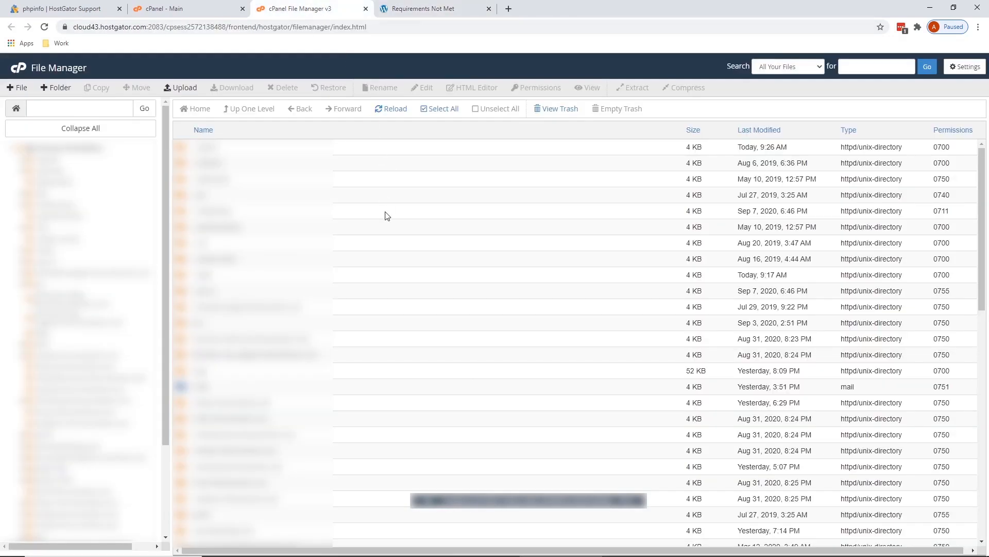
scroll(387, 216, "down", 5)
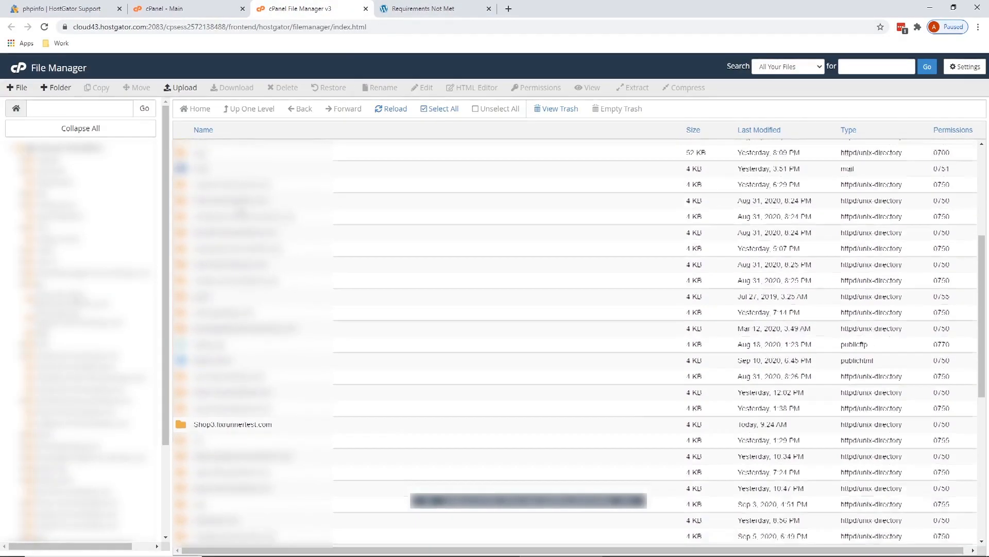
scroll(574, 340, "down", 1)
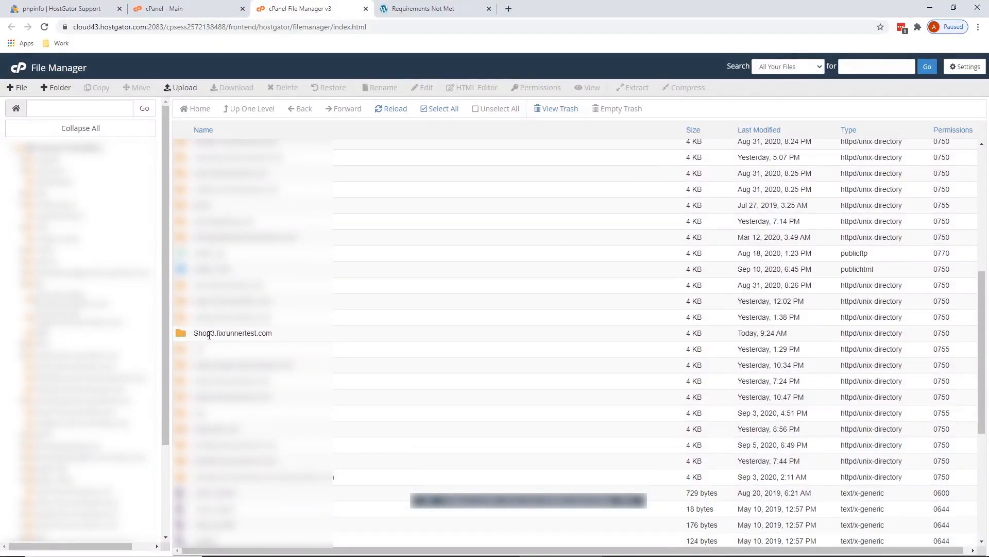
left_click(181, 335)
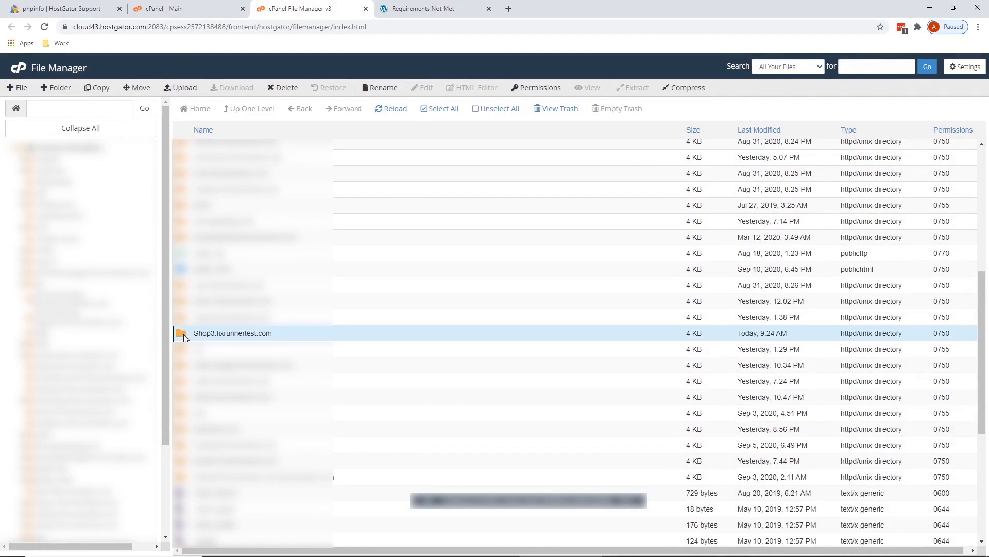
double_click(181, 335)
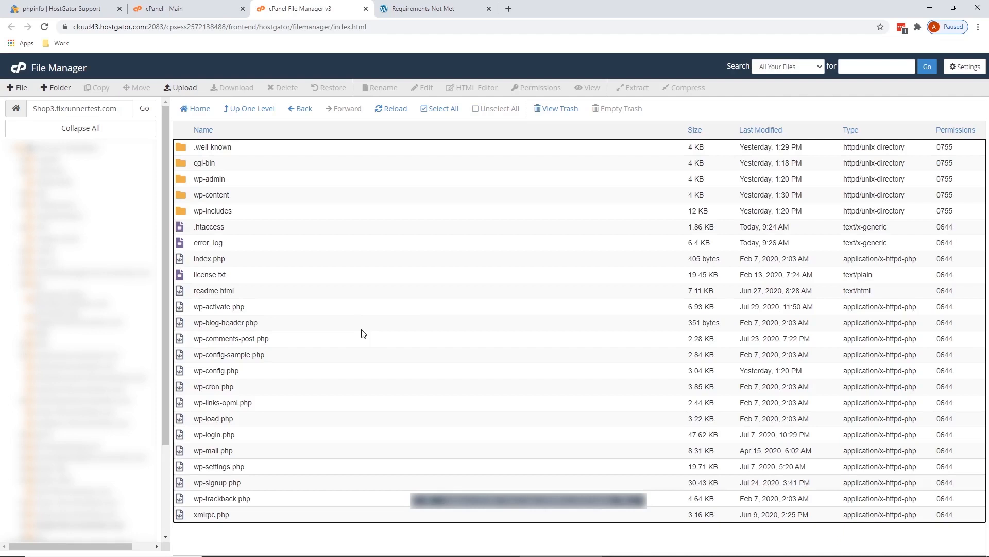
Step: Create a new file named phpinfo.php in the Shop3.fixrunnertest.com folder
left_click(19, 88)
left_click(472, 279)
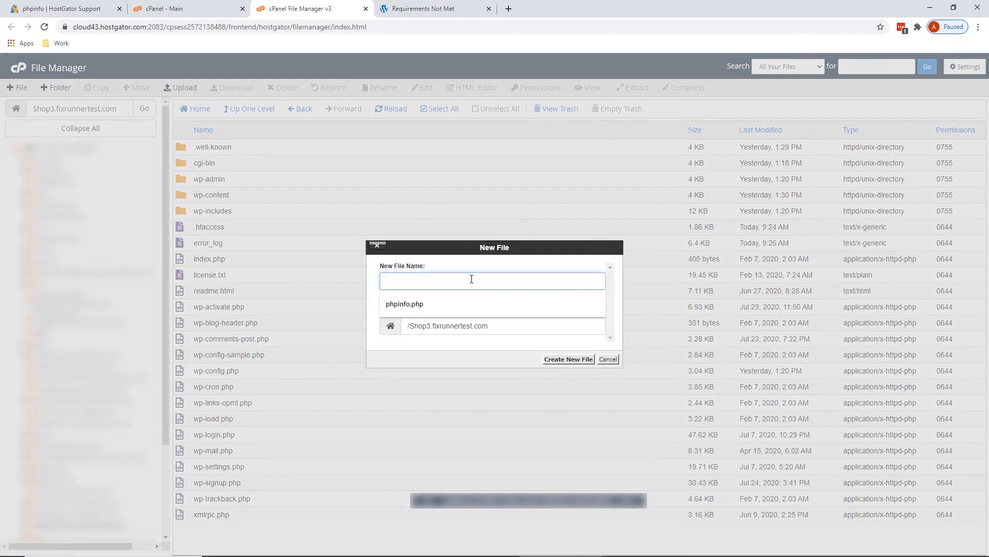
key("Down")
key("Return")
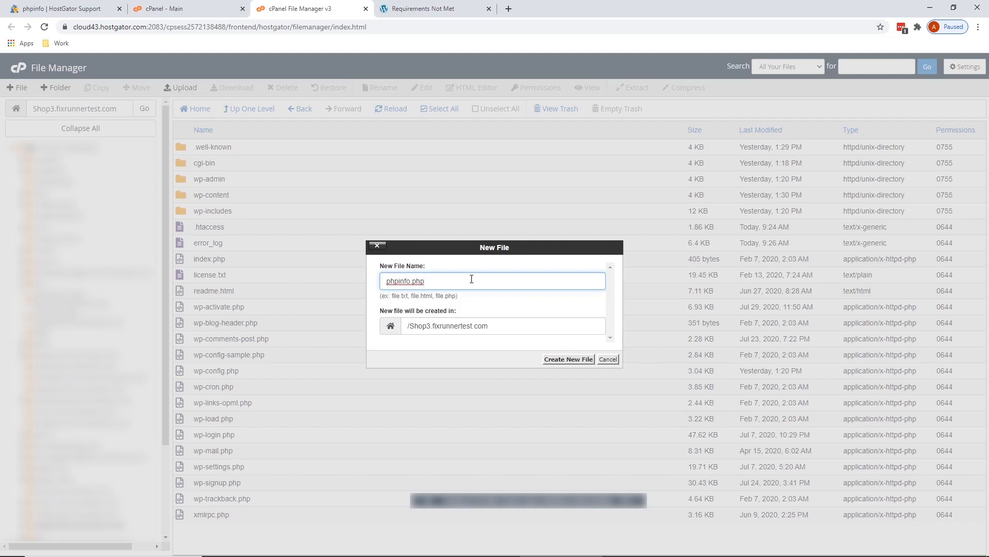
left_click_drag(411, 280, 373, 287)
left_click(476, 281)
left_click(569, 359)
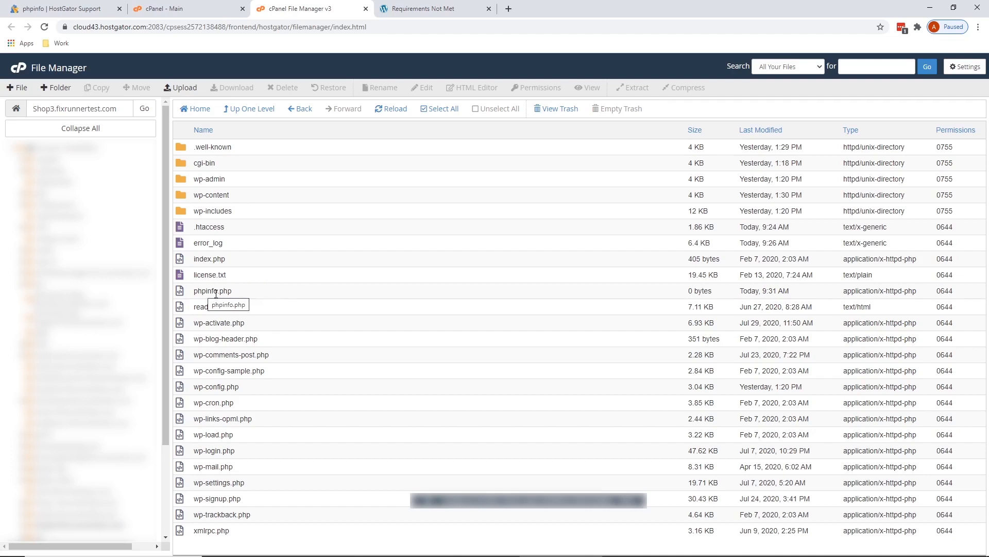
Step: Copy the "Show All PHP Information" code block from the HostGator phpinfo support article
left_click(64, 9)
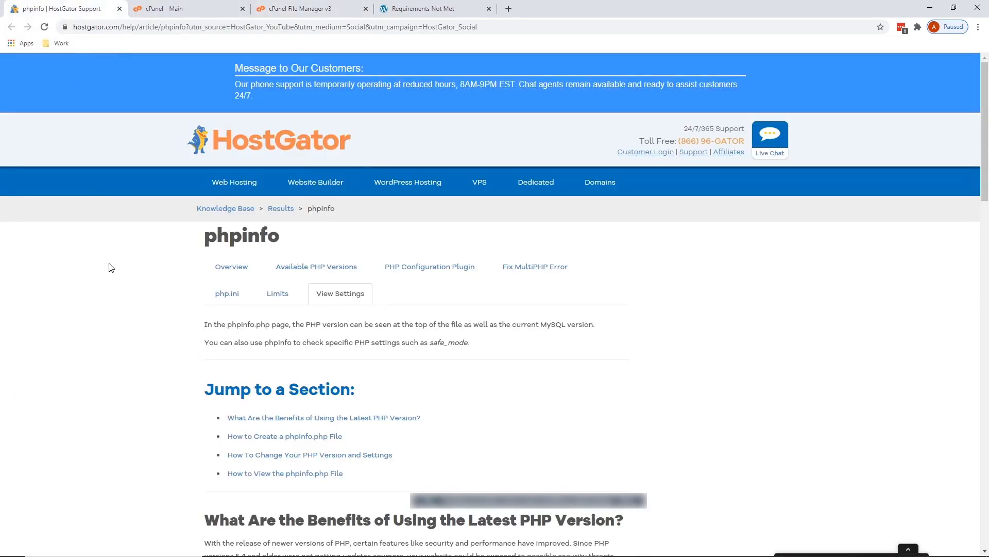
scroll(112, 268, "down", 9)
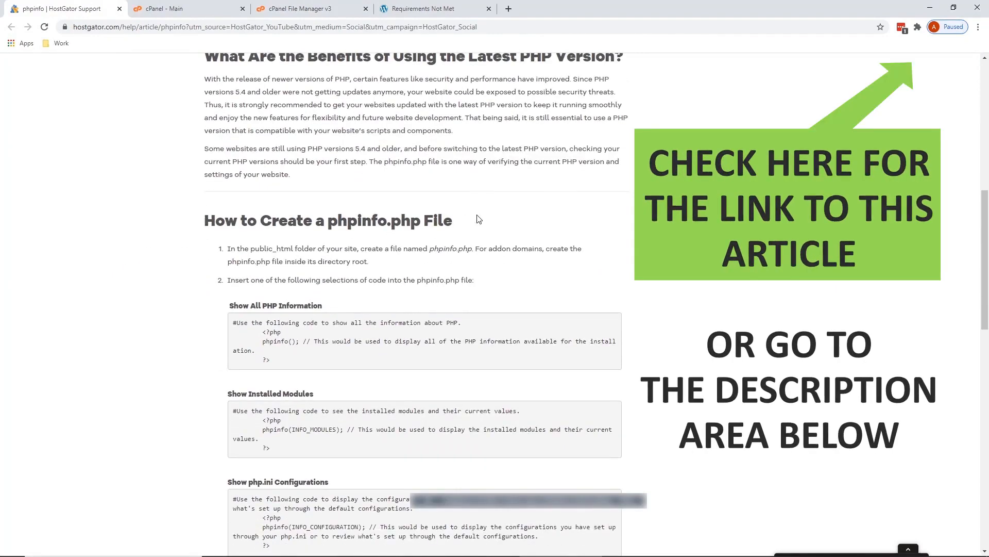
scroll(477, 217, "down", 2)
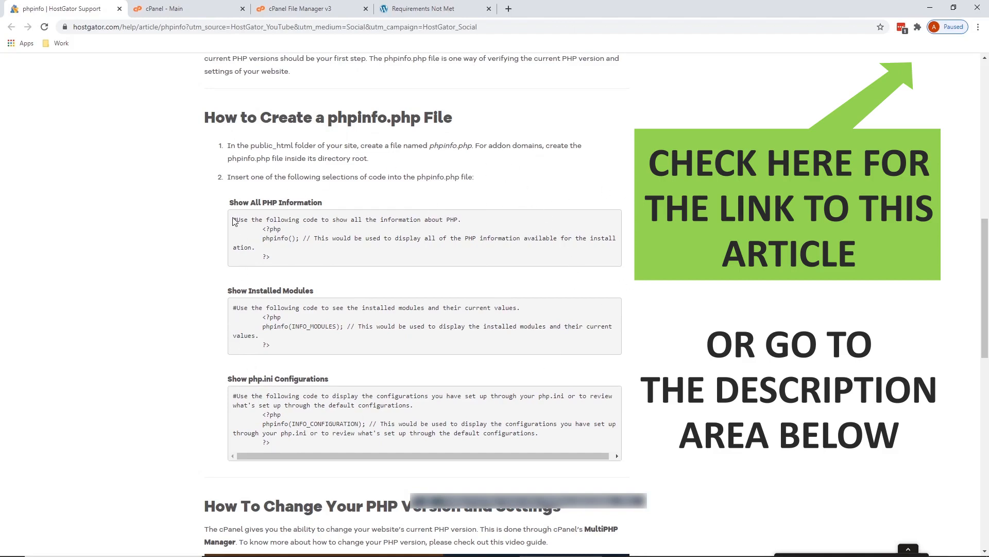
left_click_drag(234, 219, 273, 258)
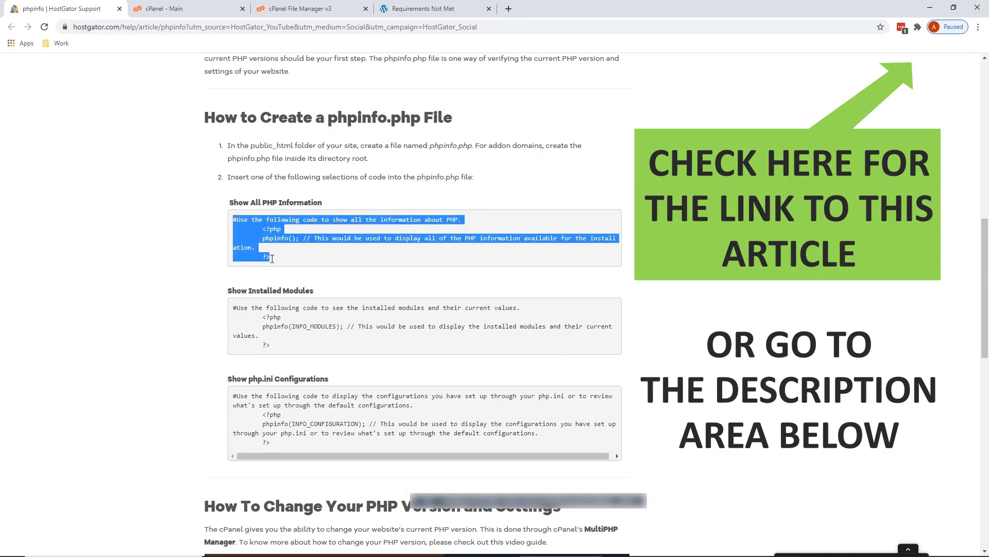
right_click(262, 253)
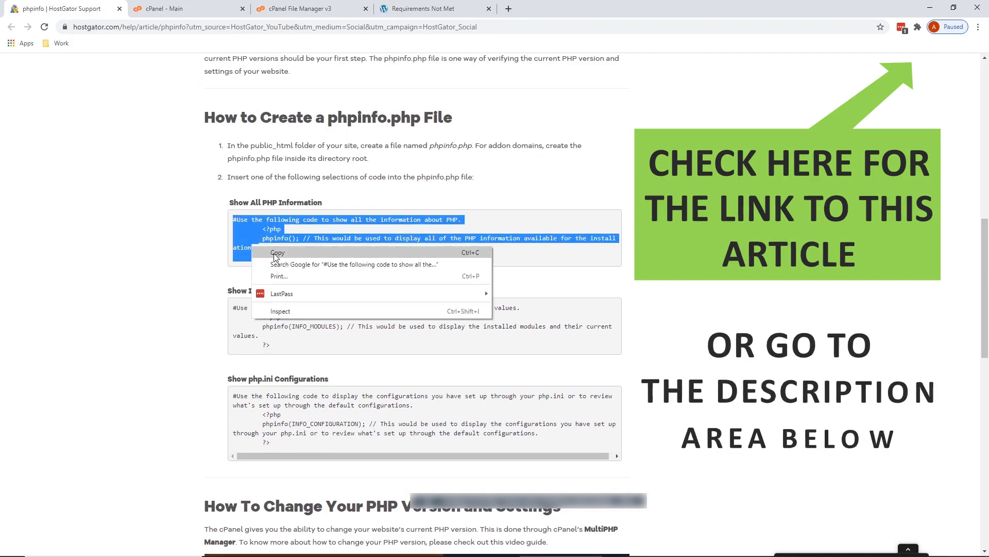
left_click(276, 251)
left_click(165, 155)
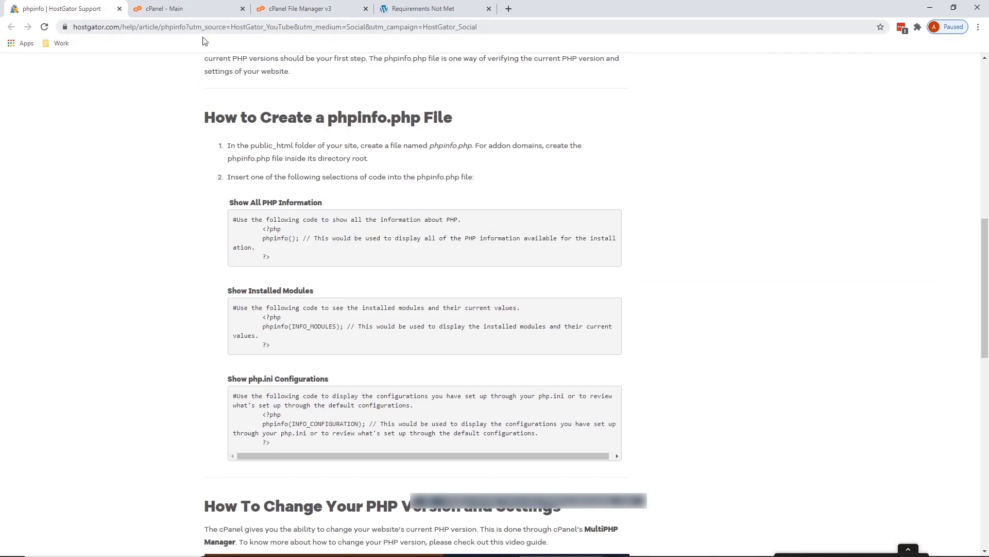
Step: Return to File Manager and open phpinfo.php from the Shop3.fixrunnertest.com folder for editing with utf-8 encoding
left_click(196, 12)
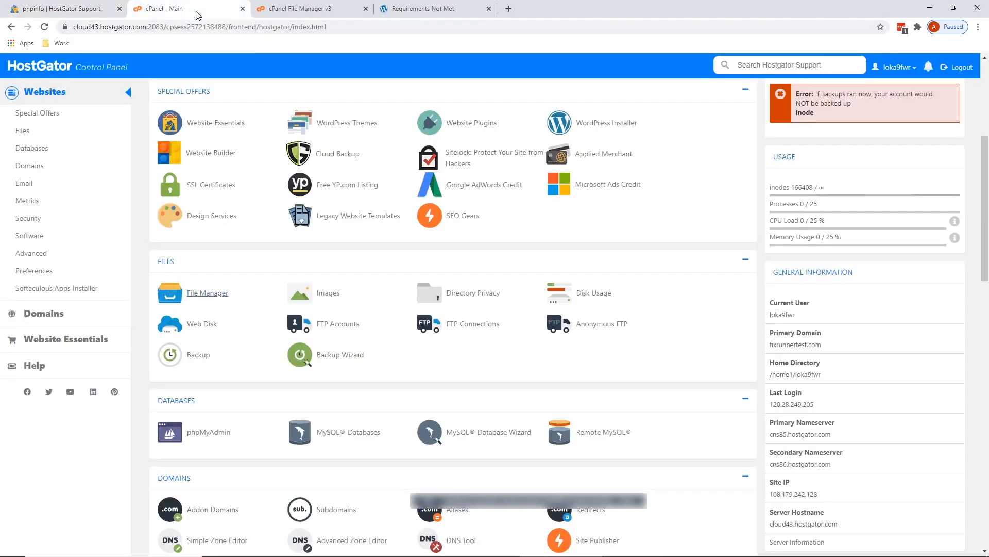
left_click(277, 10)
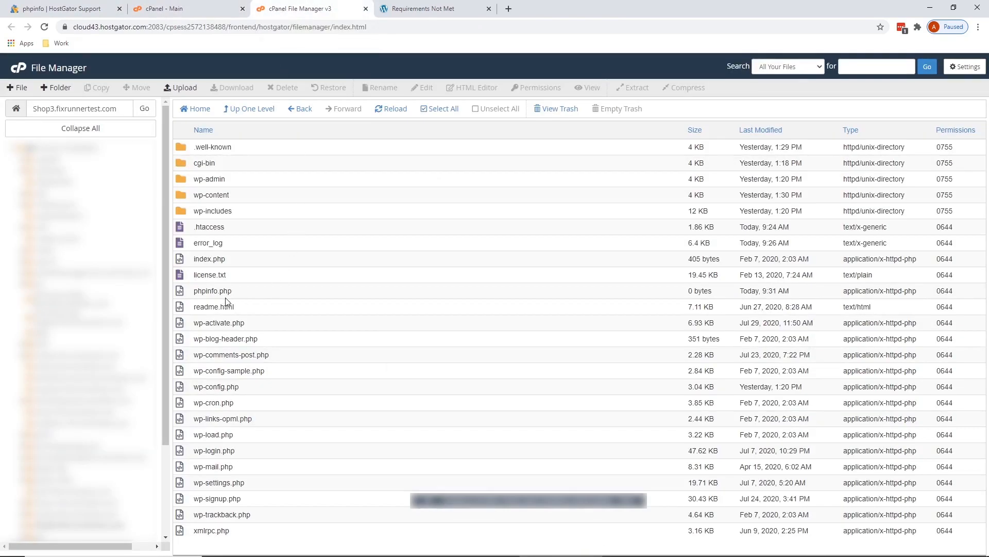
double_click(181, 293)
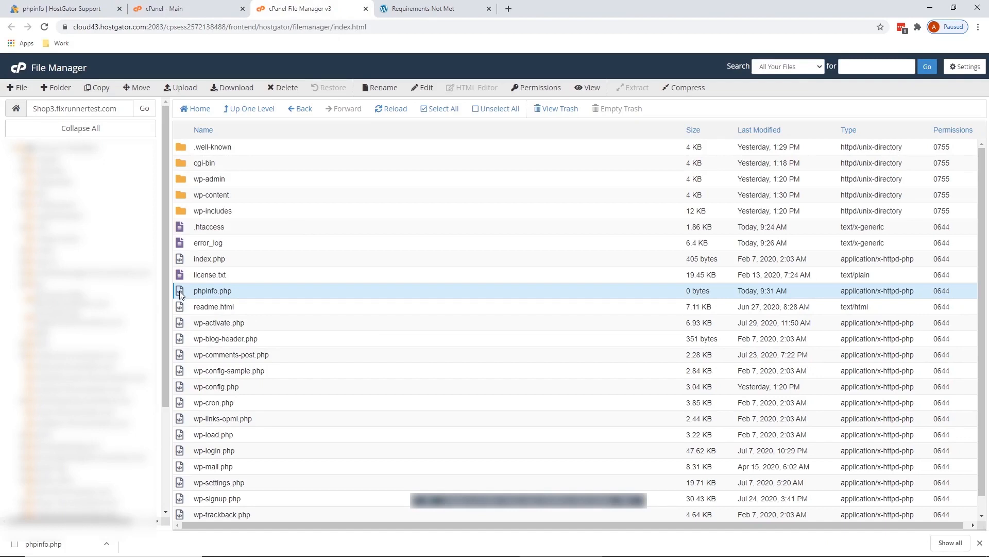
right_click(181, 294)
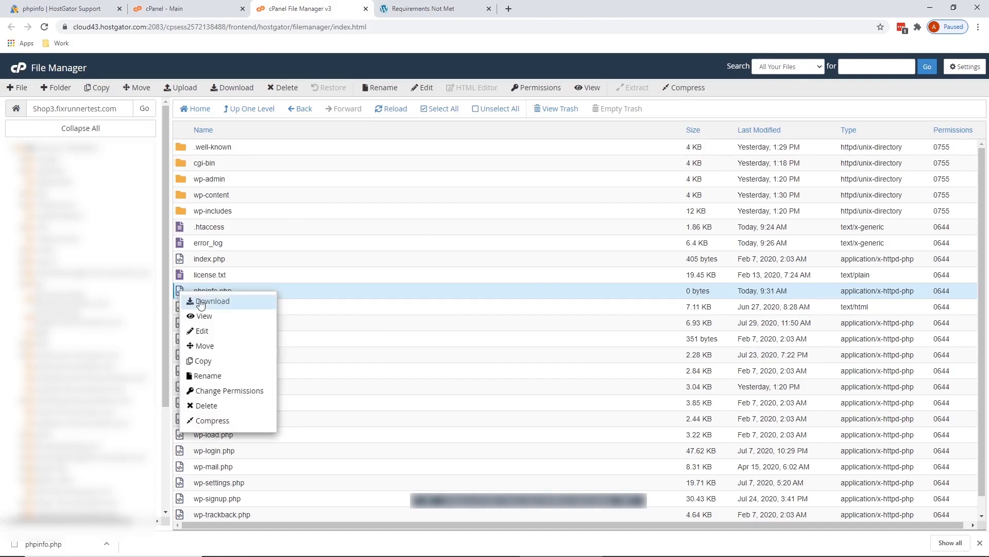
left_click(215, 331)
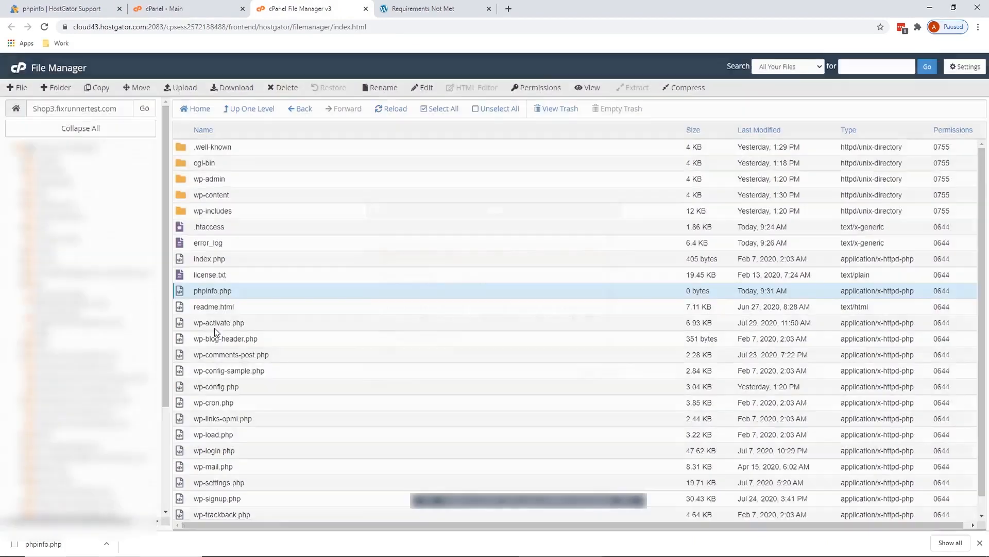
scroll(562, 268, "down", 2)
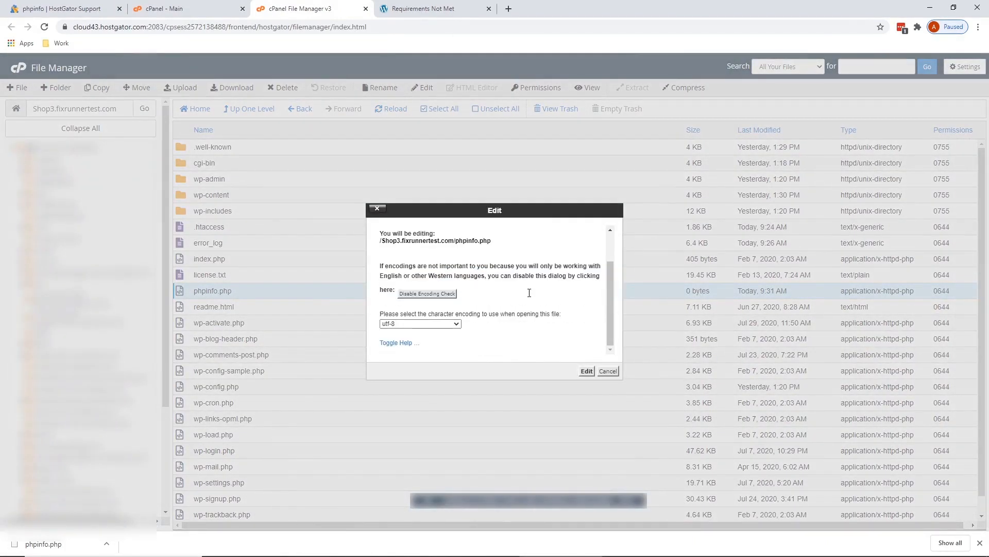
left_click(587, 371)
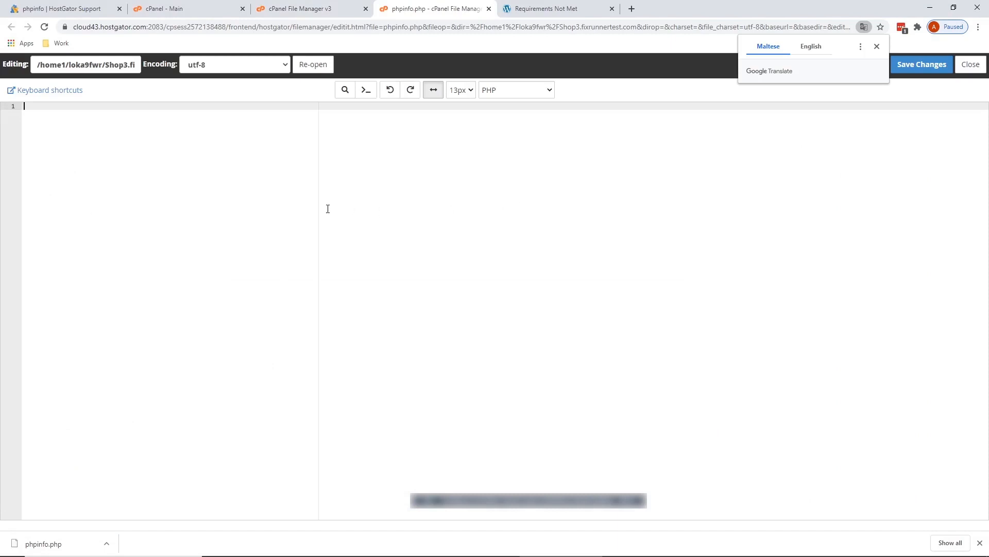
Step: Paste the copied phpinfo code into the empty phpinfo.php file, save the changes and close the editor
right_click(45, 110)
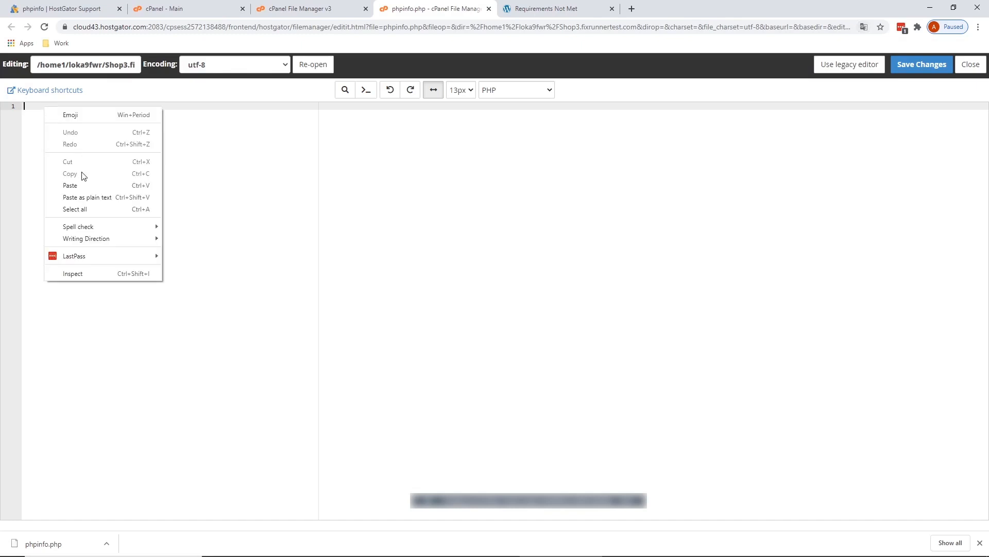
left_click(86, 186)
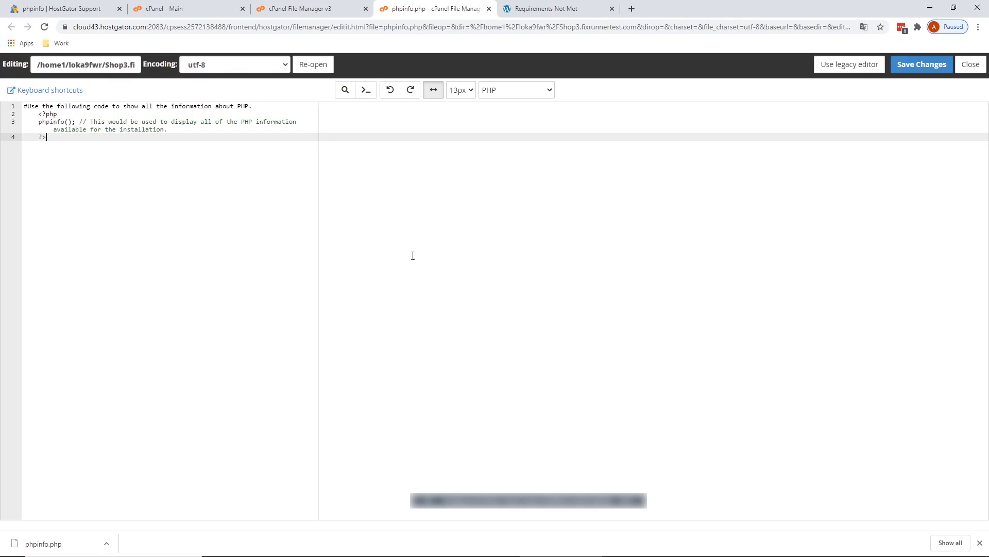
left_click(911, 65)
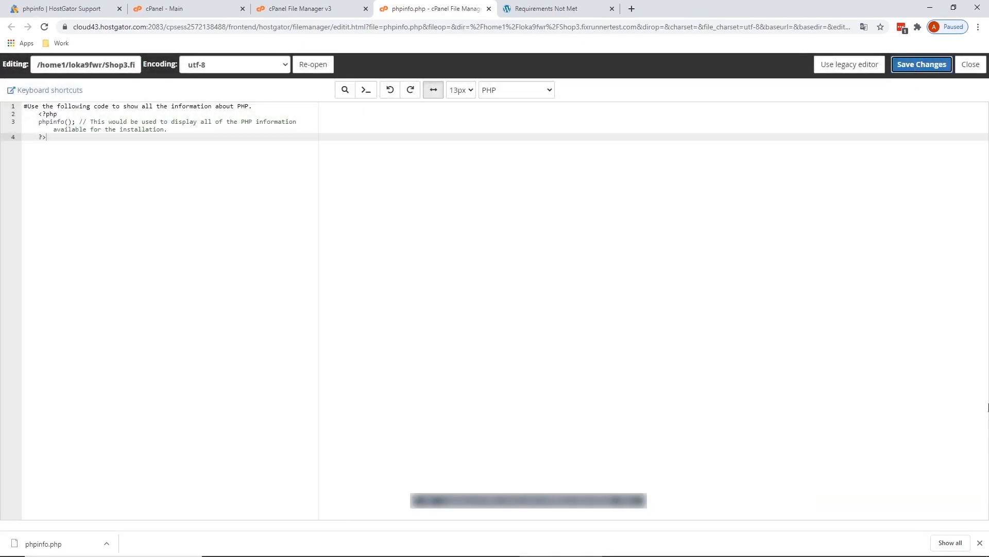
left_click(970, 64)
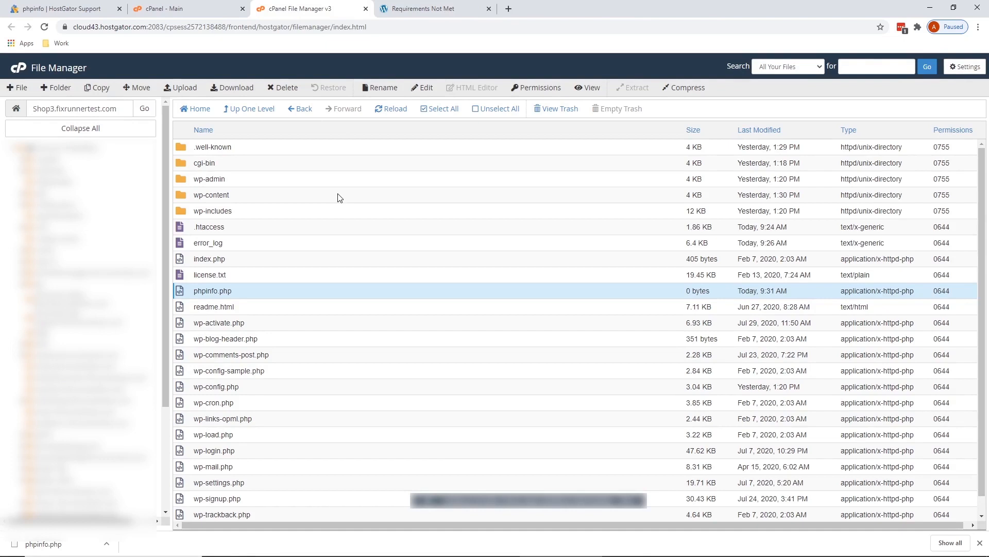
Step: Reload shop3.fixrunnertest.com/phpinfo.php in the demo site's browser tab
left_click(417, 4)
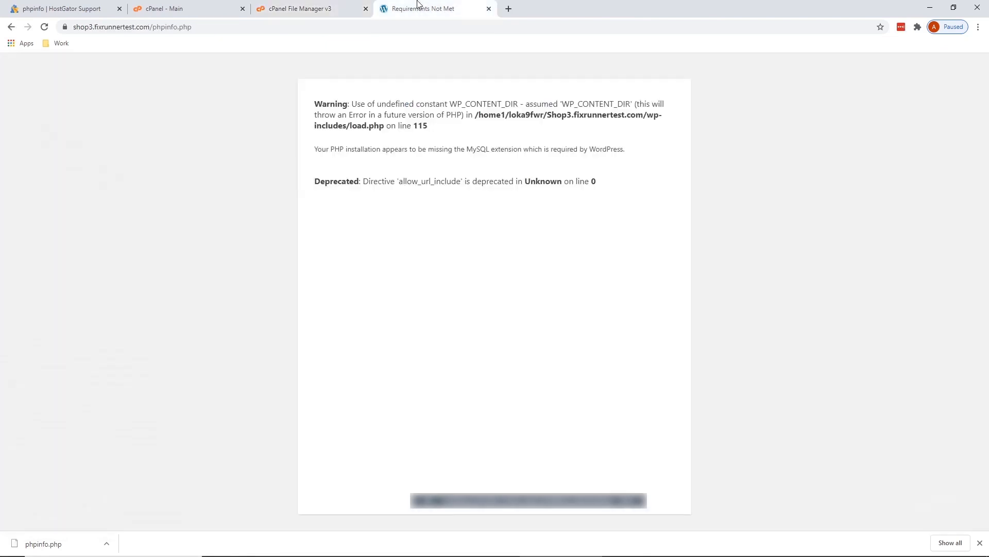
left_click(391, 26)
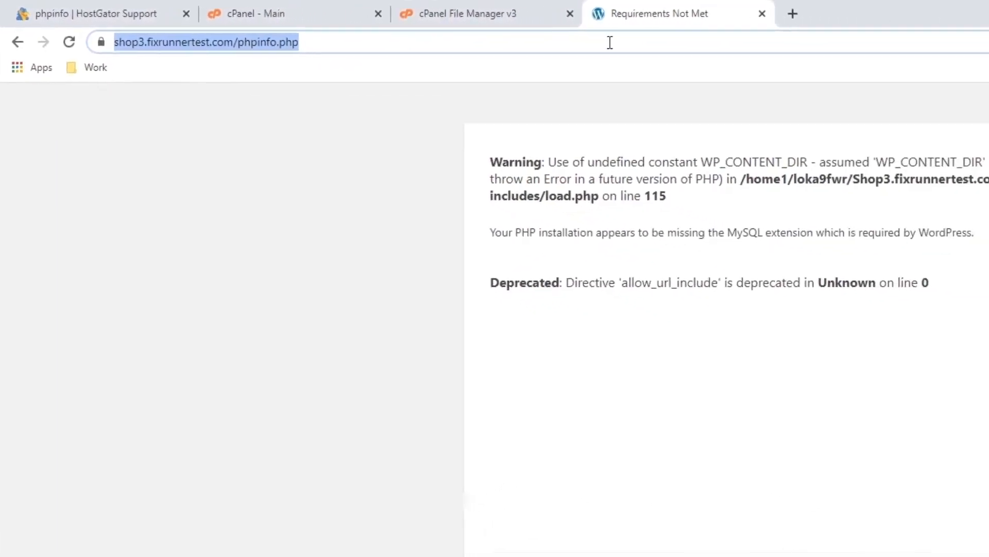
key("Return")
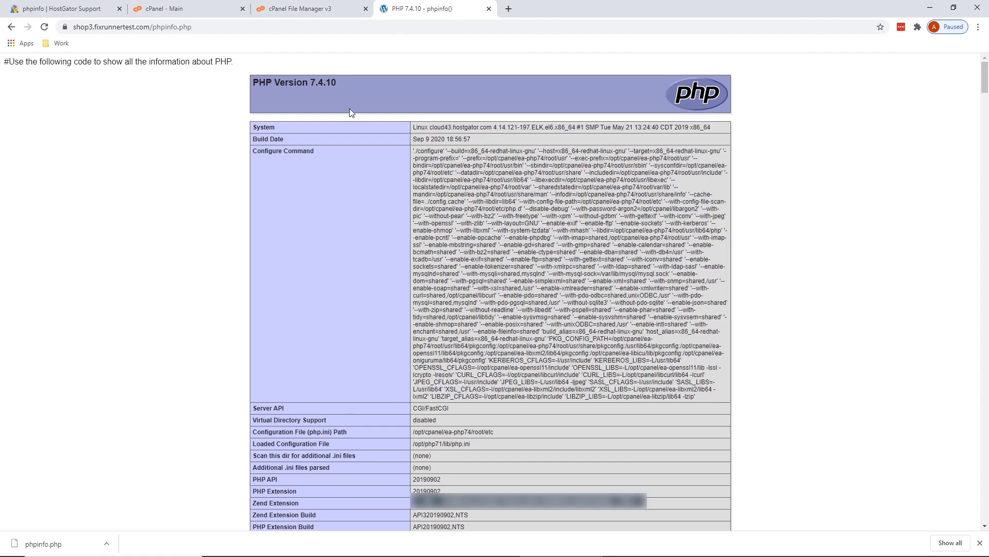
Step: Examine the PHP version and the configuration details listed on the site's phpinfo page
scroll(349, 109, "down", 1)
scroll(350, 105, "up", 1)
scroll(367, 251, "down", 1)
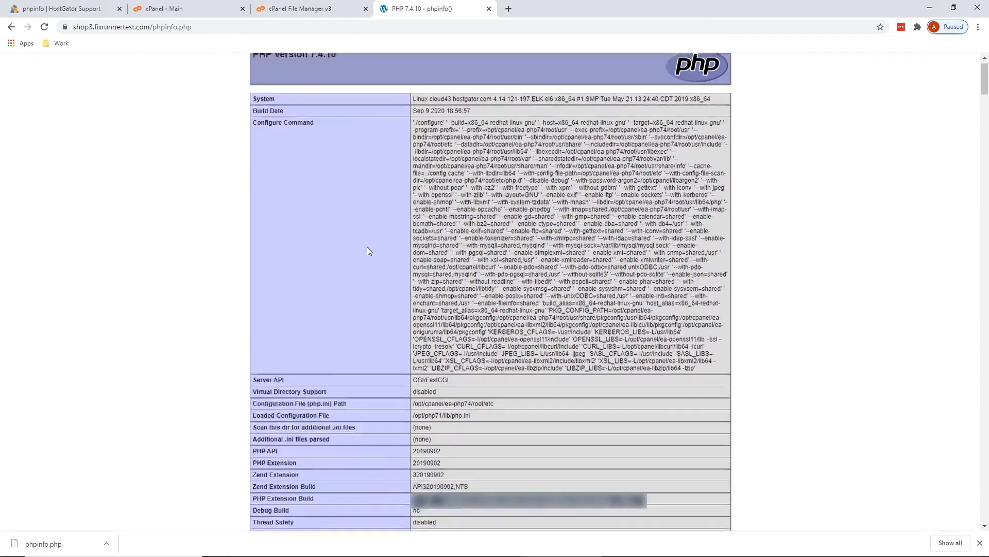
scroll(367, 251, "down", 1)
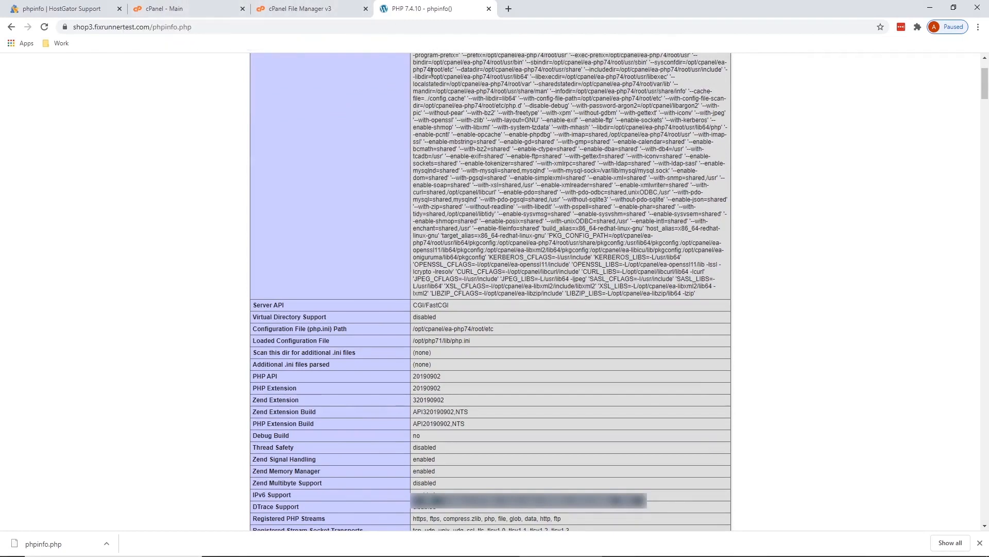
scroll(349, 106, "up", 2)
scroll(350, 107, "down", 1)
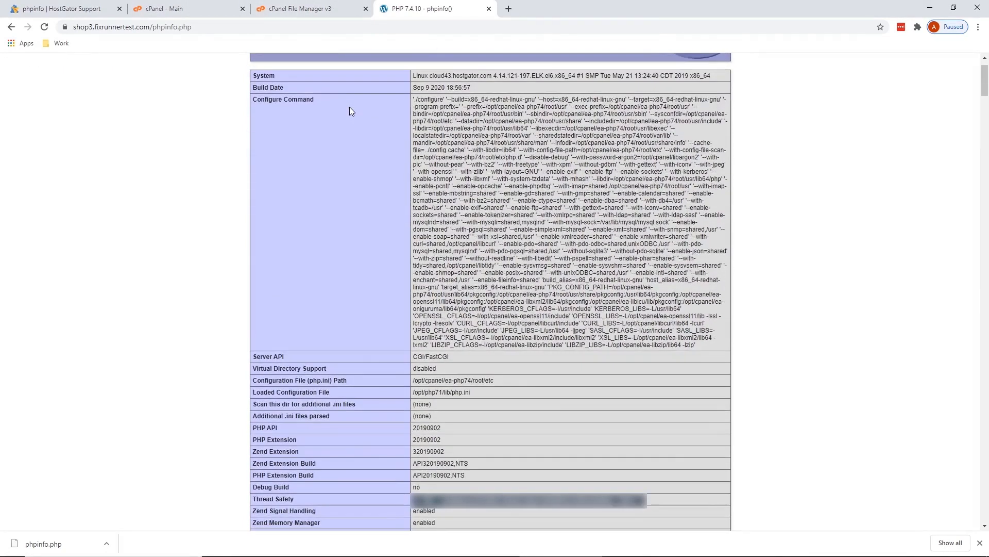
scroll(349, 105, "up", 1)
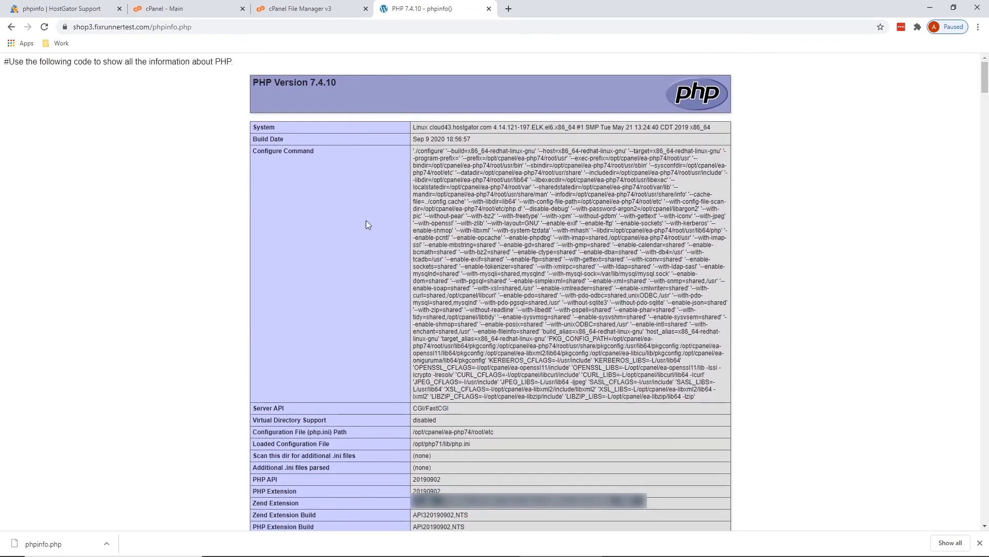
scroll(366, 246, "down", 2)
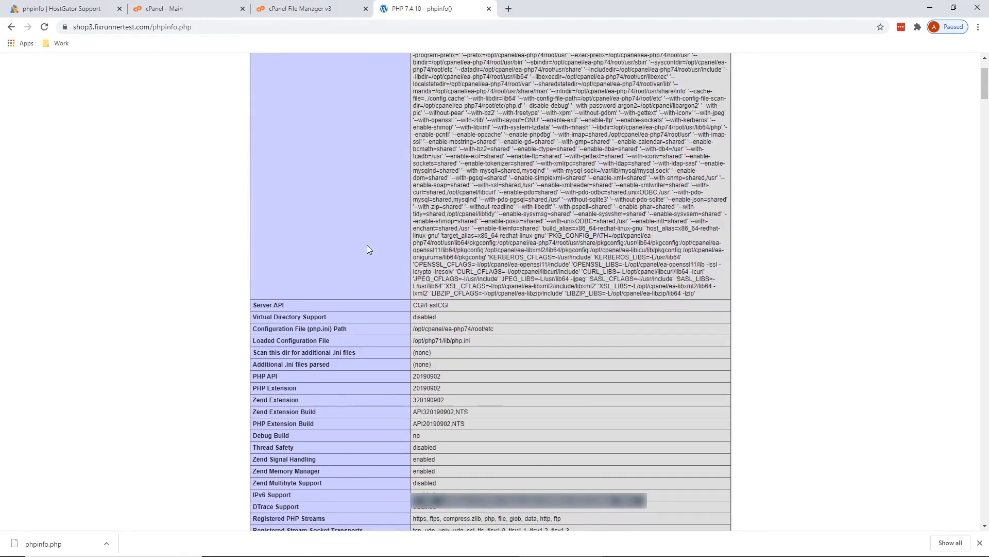